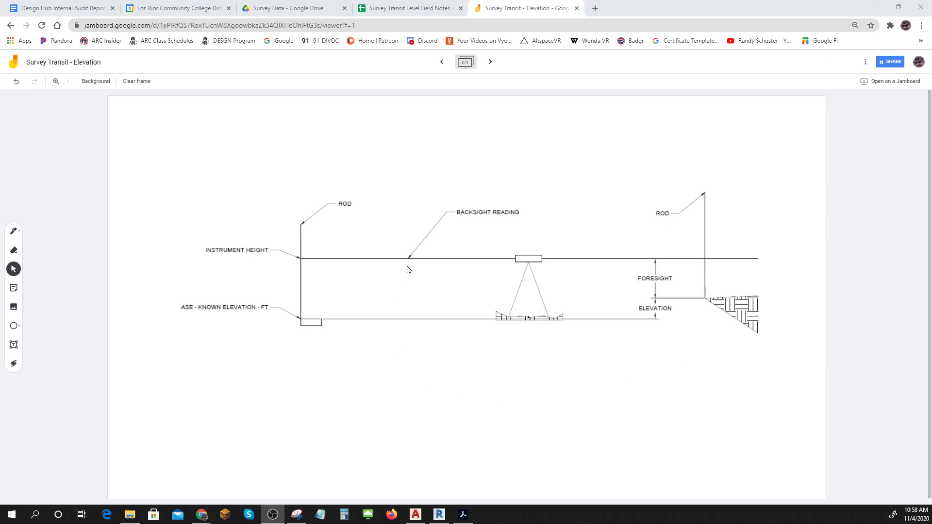
- Return to the field-notes table frame and laser-point the Distance column and the sketch's station point
click(442, 62)
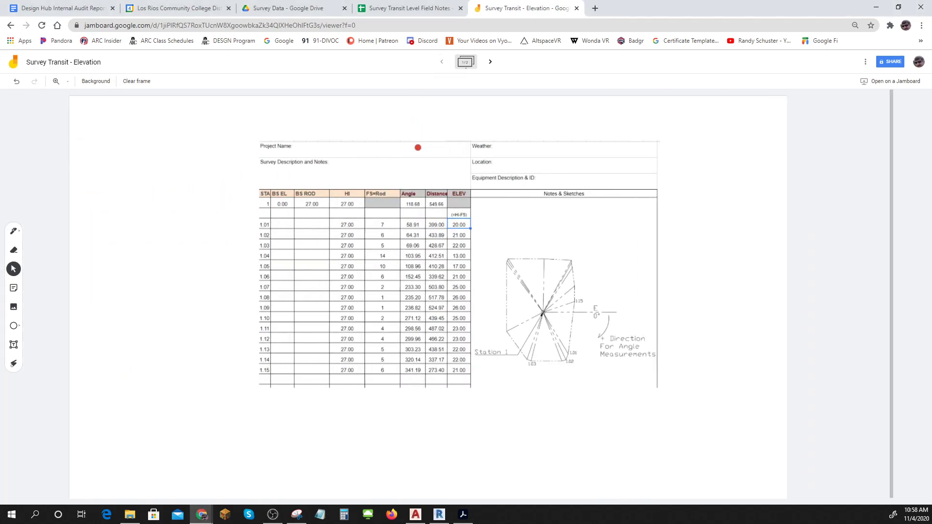
click(14, 364)
mouse_move(480, 376)
mouse_down()
mouse_move(487, 249)
mouse_move(479, 225)
mouse_move(456, 220)
mouse_move(441, 236)
mouse_move(440, 326)
mouse_move(450, 375)
mouse_move(480, 372)
mouse_up()
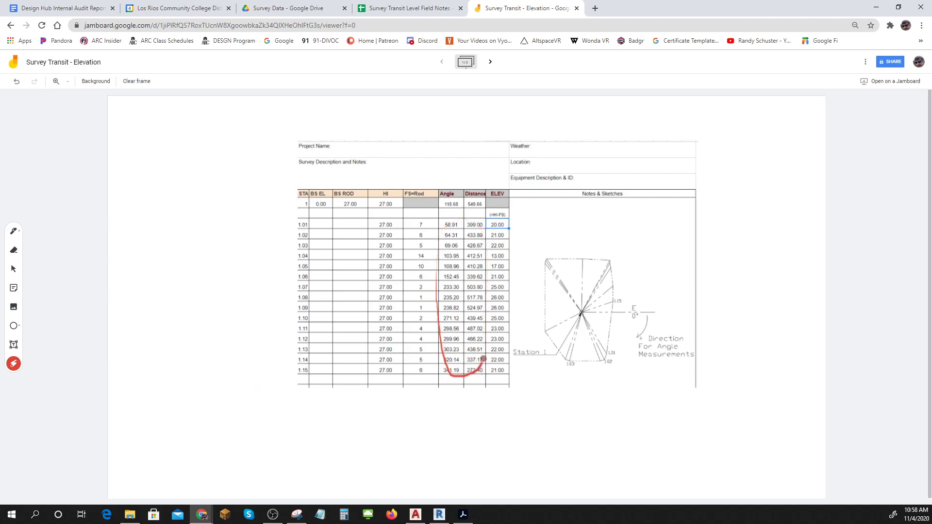
mouse_move(585, 315)
mouse_down()
mouse_move(598, 299)
mouse_move(583, 318)
mouse_move(617, 301)
mouse_move(584, 319)
mouse_move(610, 353)
mouse_up()
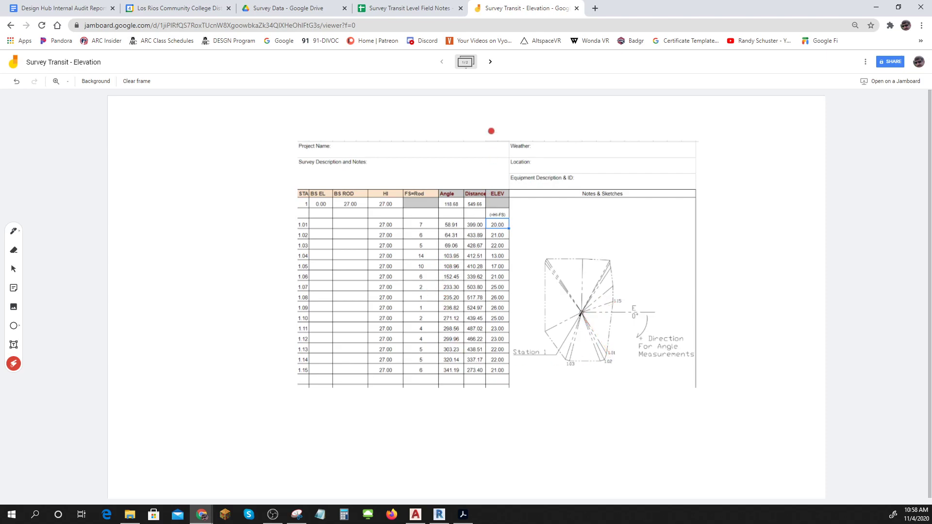
- On the elevation diagram frame, laser-point the instrument, the right rod and foresight, and the base box
click(491, 62)
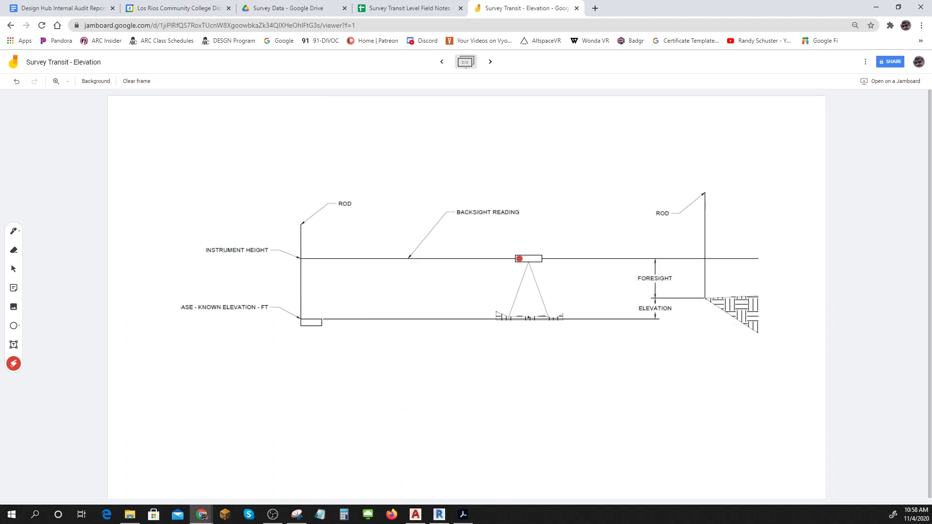
mouse_move(520, 258)
mouse_down()
mouse_move(558, 260)
mouse_move(522, 250)
mouse_move(496, 267)
mouse_move(558, 271)
mouse_move(534, 246)
mouse_move(554, 259)
mouse_move(713, 258)
mouse_up()
mouse_move(706, 194)
mouse_down()
mouse_move(706, 298)
mouse_move(704, 250)
mouse_up()
mouse_move(554, 256)
mouse_down()
mouse_move(536, 245)
mouse_move(496, 259)
mouse_move(577, 268)
mouse_move(547, 236)
mouse_move(483, 272)
mouse_move(576, 270)
mouse_move(527, 236)
mouse_move(474, 276)
mouse_move(595, 266)
mouse_move(511, 236)
mouse_move(485, 284)
mouse_move(547, 263)
mouse_move(505, 244)
mouse_move(514, 291)
mouse_move(560, 246)
mouse_move(524, 276)
mouse_up()
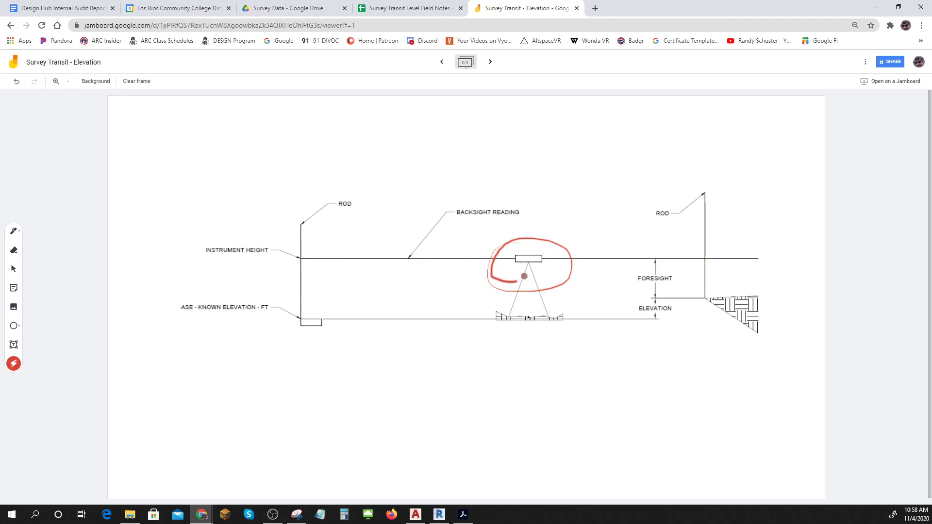
drag(708, 258, 739, 226)
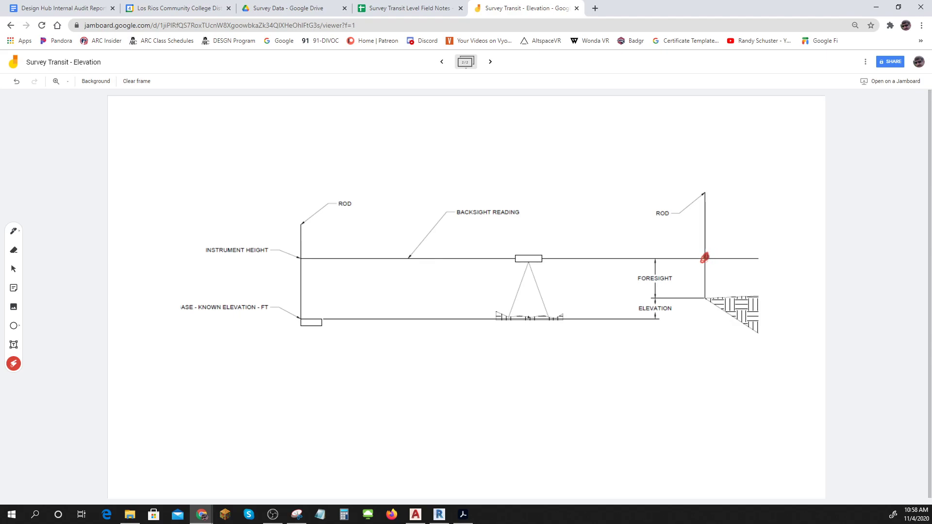
mouse_move(316, 319)
mouse_down()
mouse_move(286, 318)
mouse_move(355, 322)
mouse_move(276, 316)
mouse_move(322, 327)
mouse_up()
mouse_move(706, 259)
mouse_down()
mouse_move(706, 298)
mouse_move(706, 256)
mouse_move(703, 302)
mouse_move(703, 257)
mouse_move(705, 298)
mouse_up()
mouse_move(507, 265)
mouse_down()
mouse_move(569, 258)
mouse_move(520, 248)
mouse_move(521, 280)
mouse_move(553, 245)
mouse_move(529, 281)
mouse_move(596, 259)
mouse_up()
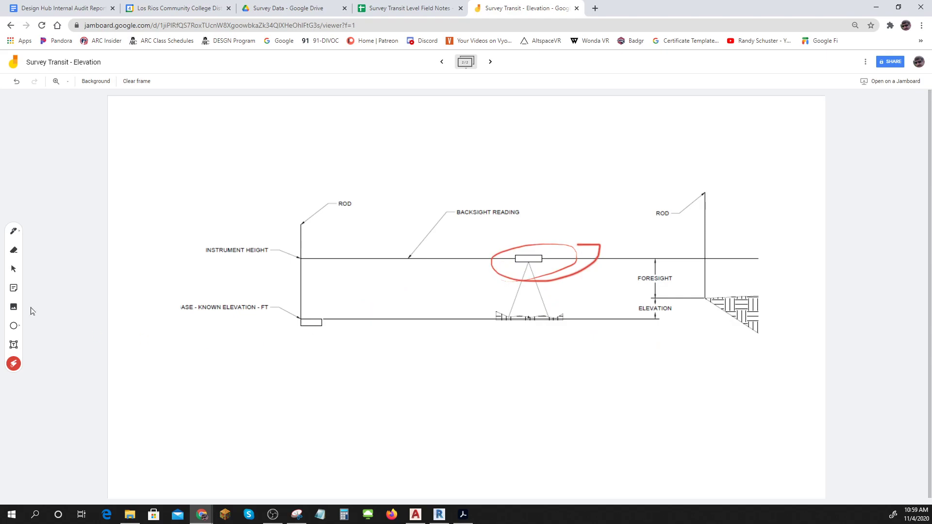
- Switch to the Pen tool with red ink
click(14, 231)
click(13, 231)
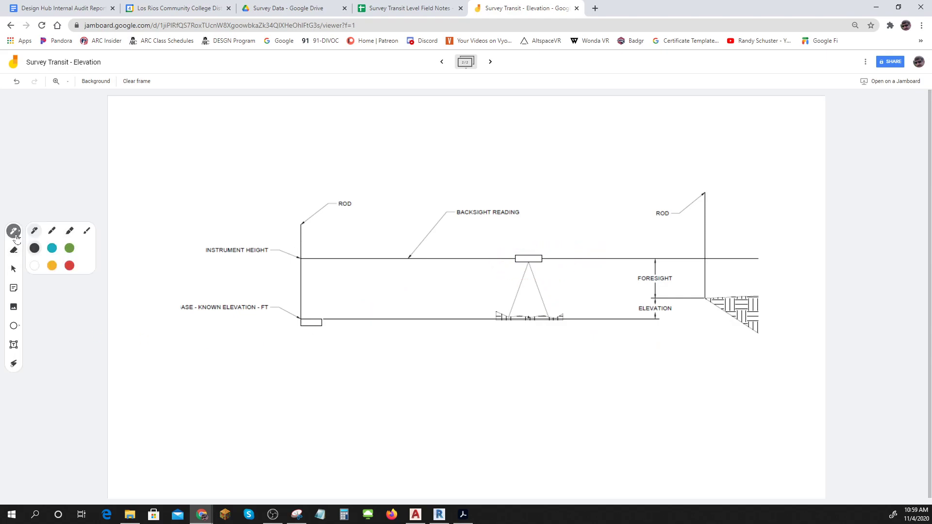
click(69, 266)
- Trace the instrument-height line, write HI above the instrument, and circle BACKSIGHT READING in red
mouse_move(532, 259)
mouse_down()
mouse_move(294, 260)
mouse_move(298, 321)
mouse_move(290, 305)
mouse_move(303, 320)
mouse_move(312, 301)
mouse_move(303, 318)
mouse_move(295, 304)
mouse_move(309, 303)
mouse_move(315, 318)
mouse_move(289, 327)
mouse_move(330, 331)
mouse_move(313, 313)
mouse_move(294, 360)
mouse_move(309, 349)
mouse_move(324, 370)
mouse_move(328, 353)
mouse_move(344, 348)
mouse_move(356, 367)
mouse_move(363, 347)
mouse_move(382, 347)
mouse_move(364, 338)
mouse_up()
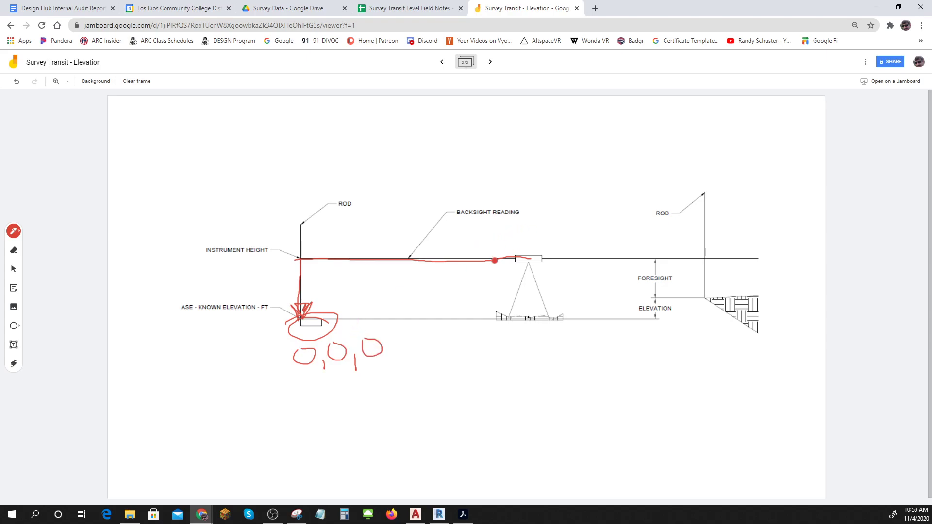
mouse_move(503, 241)
mouse_down()
mouse_move(522, 249)
mouse_move(531, 234)
mouse_up()
mouse_move(459, 219)
mouse_down()
mouse_move(536, 210)
mouse_move(445, 204)
mouse_move(530, 186)
mouse_up()
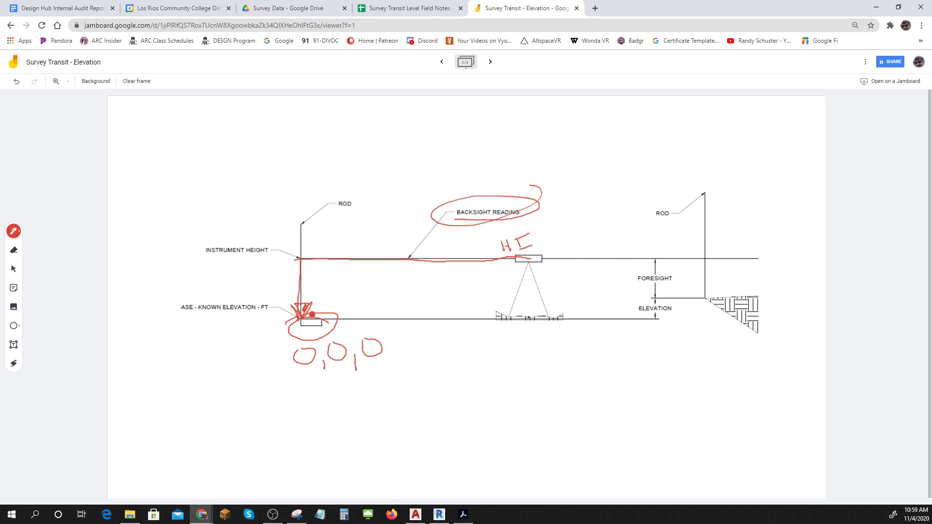
- Draw a red height arrow up from the base and circle HI with the instrument
mouse_move(329, 320)
mouse_down()
mouse_move(328, 259)
mouse_move(335, 267)
mouse_up()
drag(330, 320, 340, 295)
mouse_move(567, 260)
mouse_down()
mouse_move(547, 232)
mouse_move(487, 255)
mouse_move(566, 265)
mouse_move(527, 228)
mouse_move(490, 237)
mouse_up()
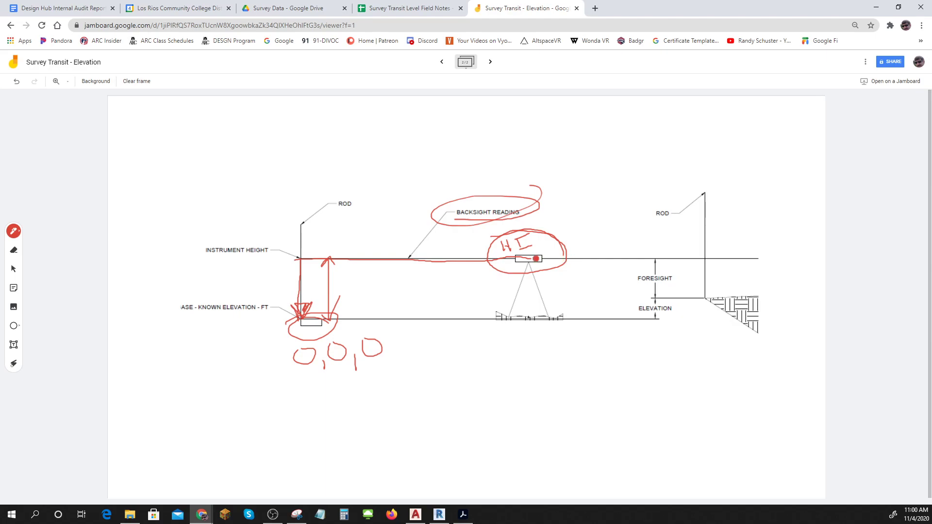
- Extend the red sight line to the right rod, arrow up the rod, circle ELEVATION, underline FORESIGHT
drag(539, 259, 731, 253)
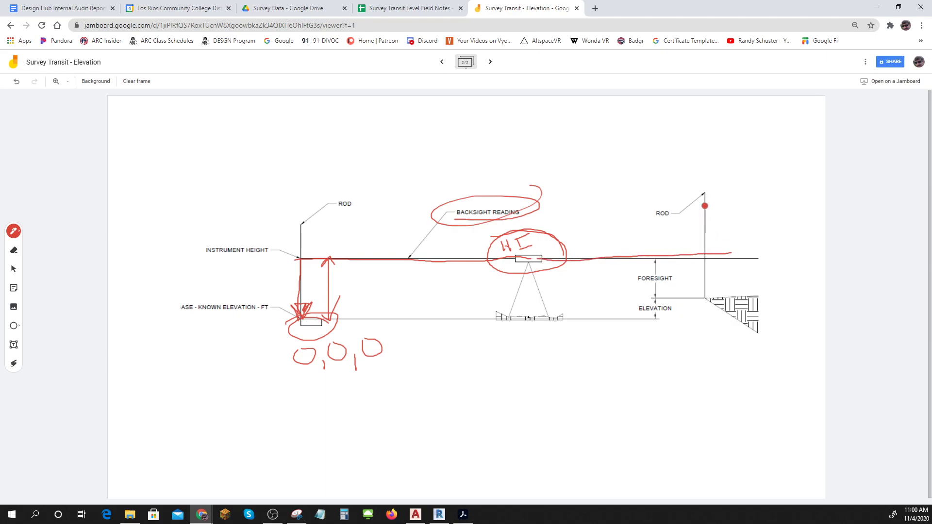
mouse_move(707, 299)
mouse_down()
mouse_move(711, 268)
mouse_move(708, 300)
mouse_move(712, 293)
mouse_up()
mouse_move(689, 314)
mouse_down()
mouse_move(630, 319)
mouse_move(684, 315)
mouse_move(672, 301)
mouse_move(691, 296)
mouse_move(727, 299)
mouse_move(687, 297)
mouse_move(739, 303)
mouse_up()
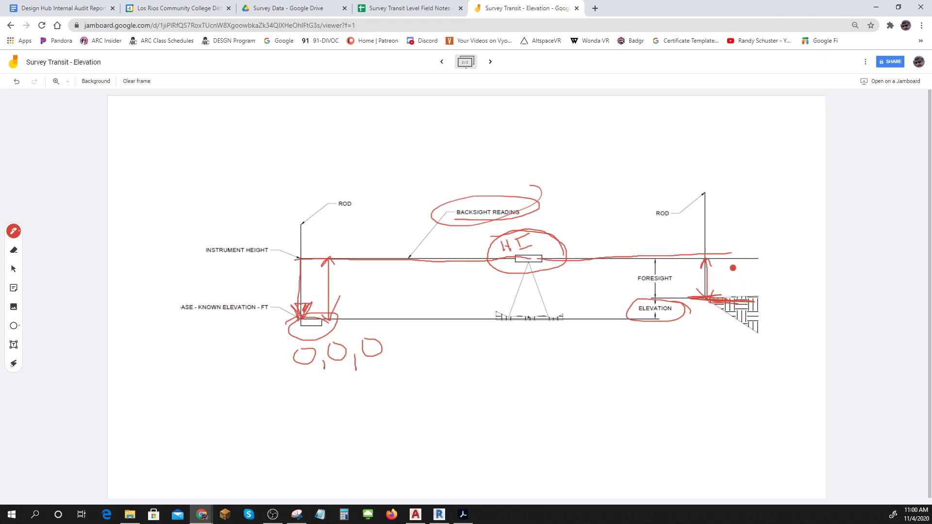
mouse_move(639, 285)
mouse_down()
mouse_move(676, 283)
mouse_move(635, 282)
mouse_move(696, 284)
mouse_move(632, 284)
mouse_move(684, 284)
mouse_up()
- Back on the field-notes table, circle the first-row readings 118.68, 549.66 and 27.00 in red
click(442, 61)
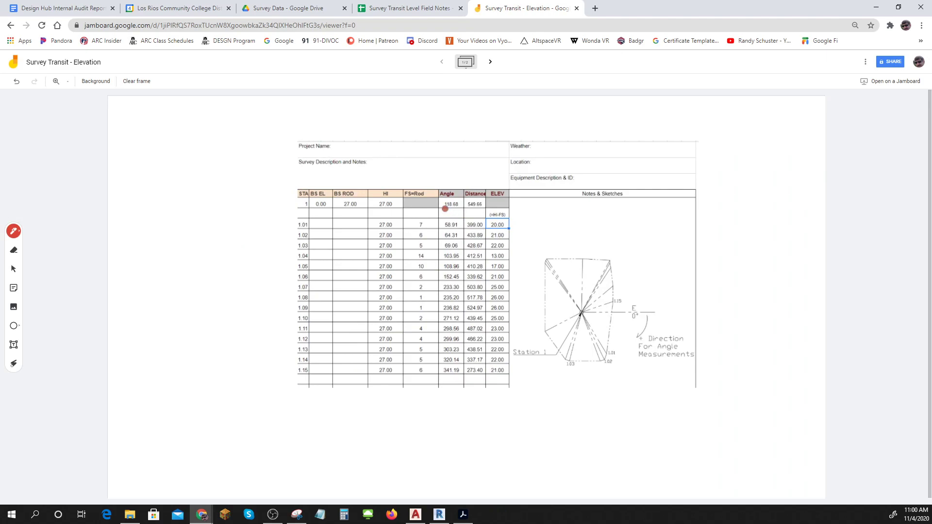
mouse_move(445, 208)
mouse_down()
mouse_move(484, 212)
mouse_move(487, 200)
mouse_move(446, 199)
mouse_move(465, 215)
mouse_up()
mouse_move(342, 210)
mouse_down()
mouse_move(374, 204)
mouse_move(352, 195)
mouse_move(337, 209)
mouse_move(361, 209)
mouse_move(320, 194)
mouse_move(308, 207)
mouse_move(323, 210)
mouse_up()
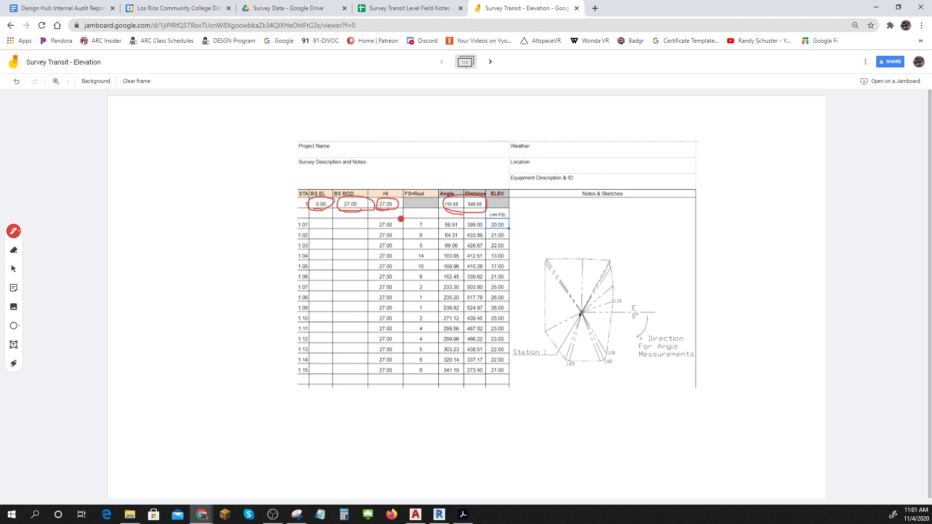
- Draw a red arrow down the HI column and red lines from the sketch's station point toward Station 1
mouse_move(372, 214)
mouse_down()
mouse_move(375, 374)
mouse_move(378, 366)
mouse_up()
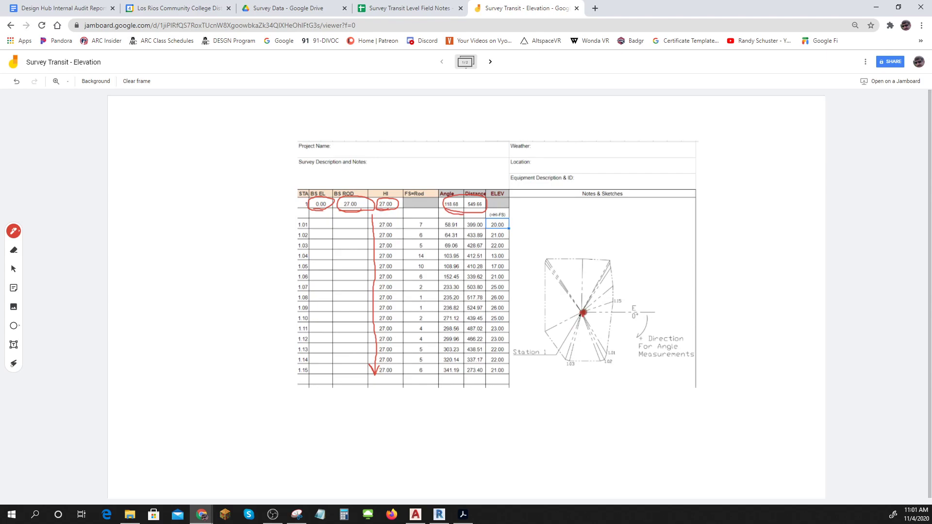
drag(583, 312, 540, 388)
mouse_move(616, 314)
mouse_down()
mouse_move(597, 349)
mouse_move(557, 361)
mouse_up()
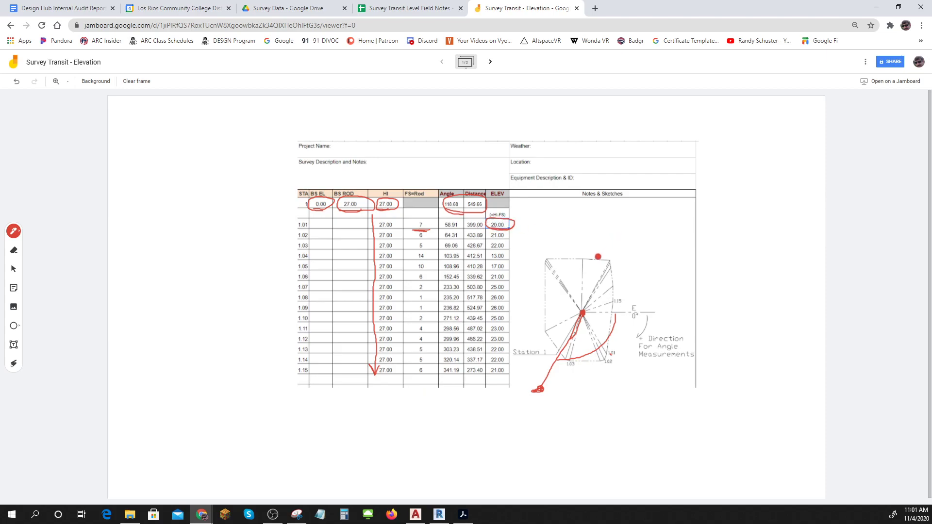
- Zoom in on the field-notes table until row 1.15 comes into view
click(57, 82)
click(489, 244)
click(493, 278)
click(499, 306)
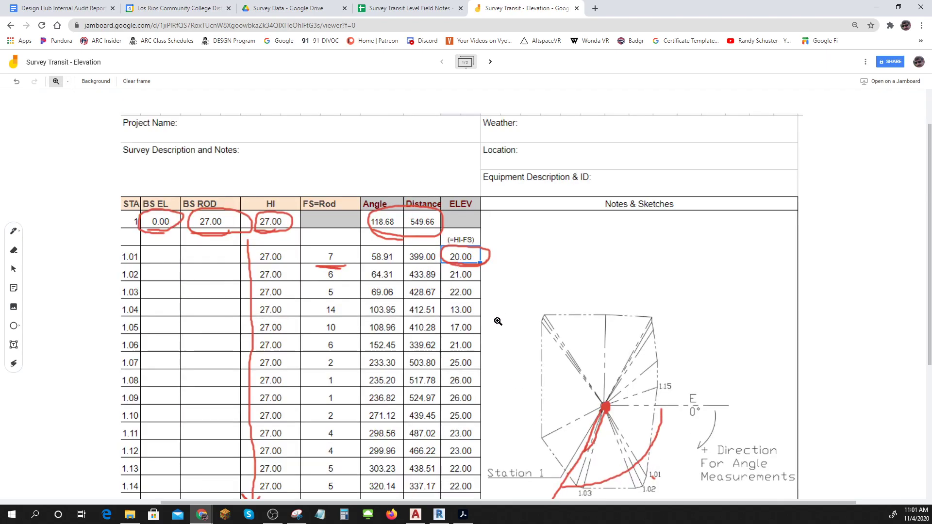
click(513, 341)
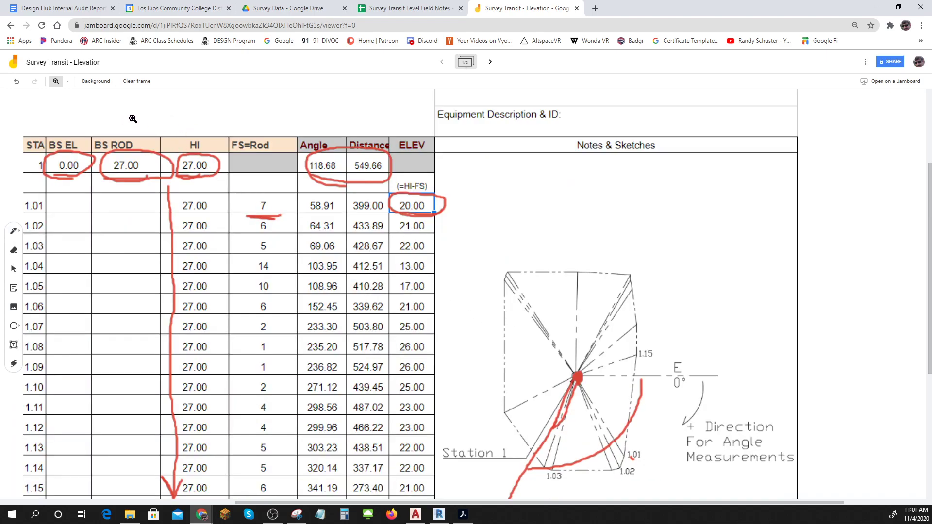
- Switch to Select, undo the accidental nudge of the worksheet image, and scroll down
click(15, 270)
drag(487, 372, 485, 367)
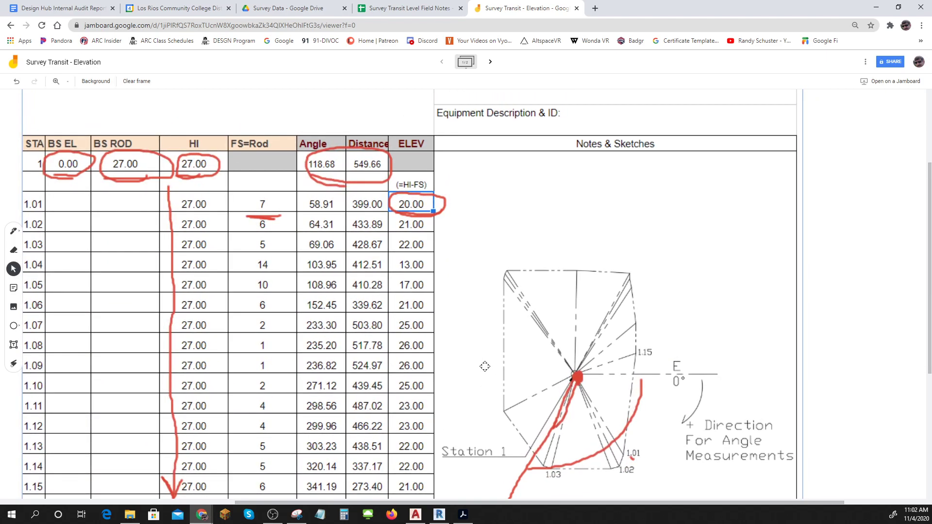
key(ctrl+z)
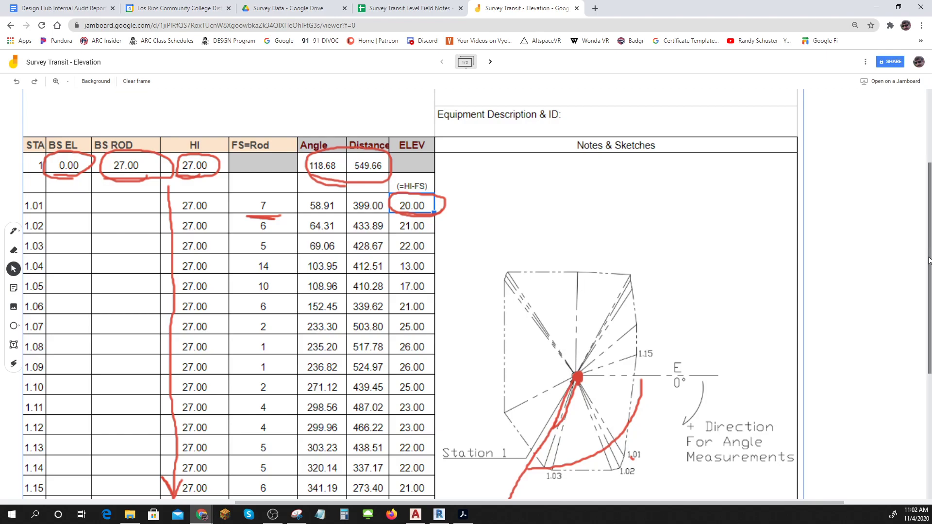
drag(929, 262, 930, 287)
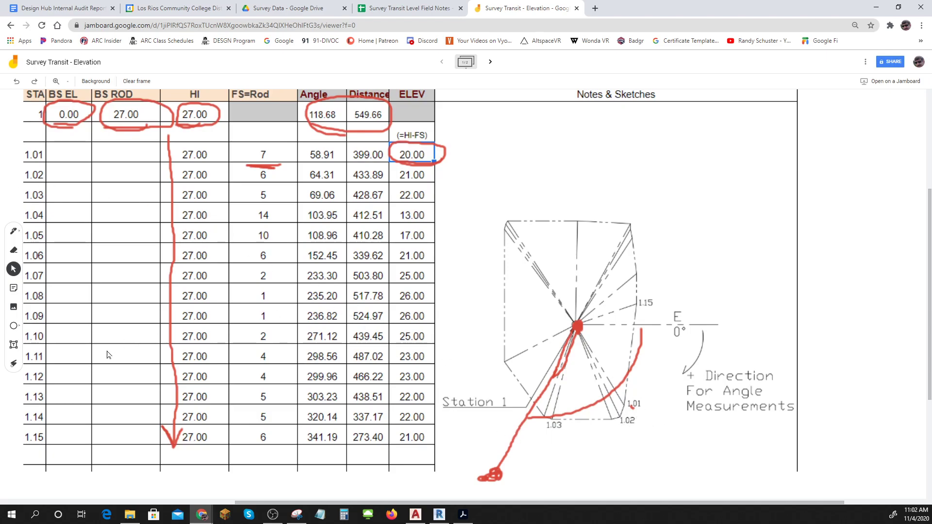
click(13, 364)
drag(623, 412, 625, 426)
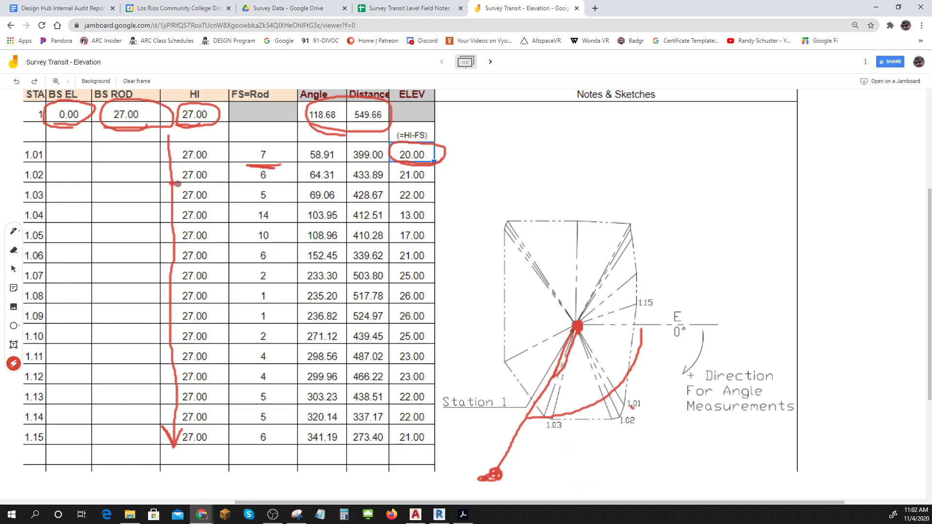
mouse_move(177, 184)
mouse_down()
mouse_move(214, 173)
mouse_move(190, 164)
mouse_move(173, 173)
mouse_move(187, 187)
mouse_move(219, 177)
mouse_up()
mouse_move(57, 127)
mouse_down()
mouse_move(87, 115)
mouse_move(86, 96)
mouse_move(48, 104)
mouse_move(54, 123)
mouse_move(76, 124)
mouse_move(81, 103)
mouse_move(44, 113)
mouse_up()
mouse_move(208, 169)
mouse_down()
mouse_move(183, 184)
mouse_move(216, 187)
mouse_up()
drag(579, 338, 616, 412)
mouse_move(245, 179)
mouse_down()
mouse_move(280, 175)
mouse_move(249, 165)
mouse_move(243, 174)
mouse_move(260, 186)
mouse_up()
mouse_move(396, 184)
mouse_down()
mouse_move(439, 174)
mouse_move(409, 164)
mouse_move(395, 176)
mouse_move(434, 185)
mouse_up()
mouse_move(253, 204)
mouse_down()
mouse_move(289, 195)
mouse_move(277, 184)
mouse_move(239, 189)
mouse_move(251, 204)
mouse_up()
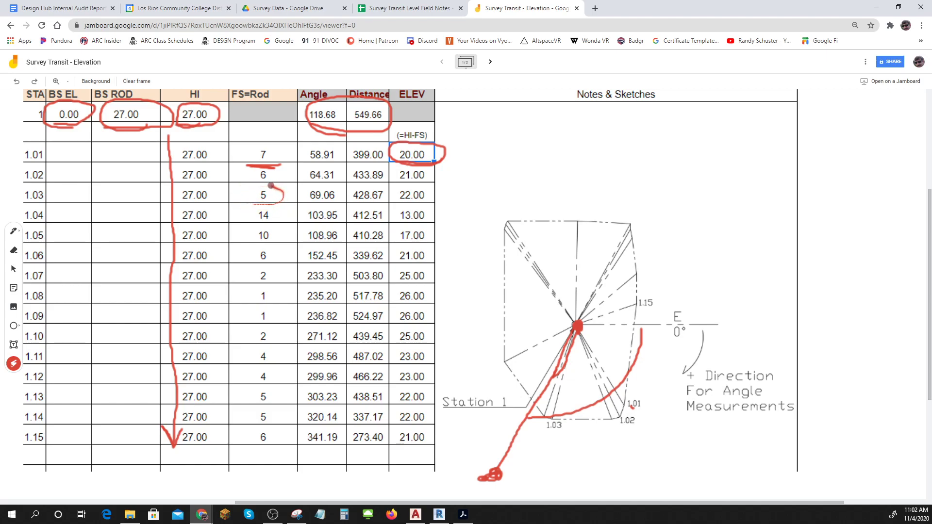
drag(171, 201, 216, 203)
drag(276, 200, 255, 200)
mouse_move(440, 233)
mouse_down()
mouse_move(425, 143)
mouse_move(406, 146)
mouse_move(391, 190)
mouse_move(389, 308)
mouse_move(393, 401)
mouse_move(402, 441)
mouse_move(417, 452)
mouse_move(438, 408)
mouse_move(452, 202)
mouse_move(429, 137)
mouse_move(406, 146)
mouse_move(396, 165)
mouse_move(381, 238)
mouse_move(375, 336)
mouse_move(406, 407)
mouse_move(408, 441)
mouse_move(429, 450)
mouse_move(454, 208)
mouse_move(444, 133)
mouse_move(402, 147)
mouse_move(377, 269)
mouse_move(405, 446)
mouse_move(418, 450)
mouse_move(444, 379)
mouse_move(449, 248)
mouse_move(433, 125)
mouse_move(405, 139)
mouse_move(383, 232)
mouse_move(385, 384)
mouse_move(402, 448)
mouse_move(447, 384)
mouse_up()
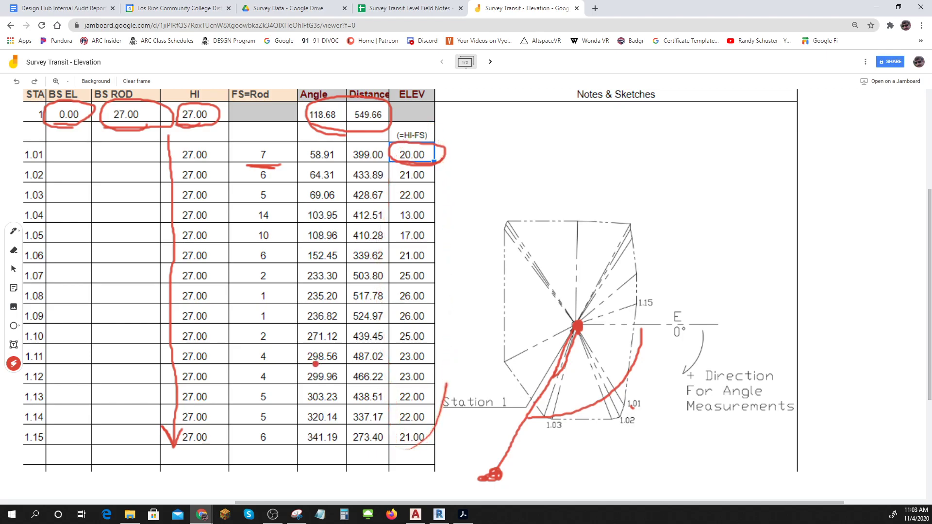
mouse_move(268, 449)
mouse_down()
mouse_move(280, 419)
mouse_move(288, 205)
mouse_move(277, 139)
mouse_move(259, 141)
mouse_move(248, 169)
mouse_move(220, 323)
mouse_move(224, 438)
mouse_move(238, 455)
mouse_move(264, 448)
mouse_move(290, 412)
mouse_move(287, 137)
mouse_move(262, 142)
mouse_move(243, 183)
mouse_move(236, 273)
mouse_move(258, 444)
mouse_up()
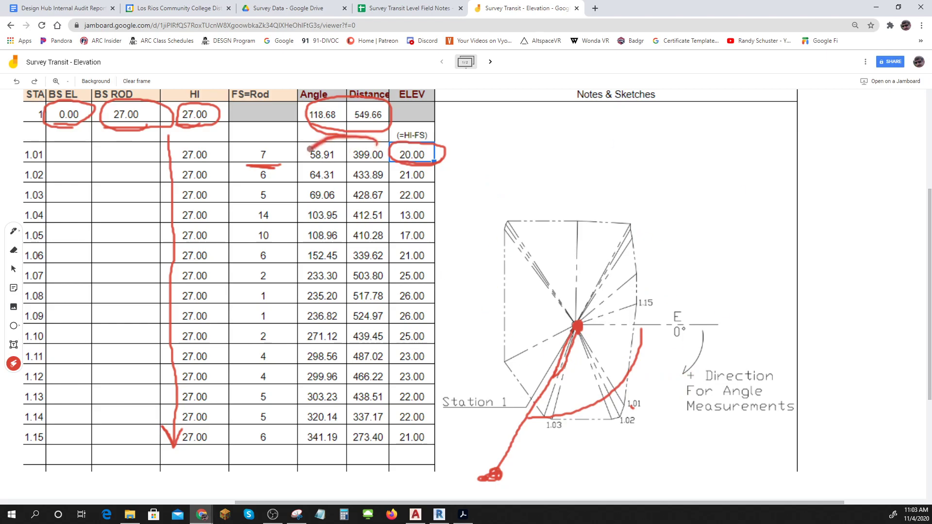
mouse_move(308, 148)
mouse_down()
mouse_move(306, 368)
mouse_move(310, 415)
mouse_move(334, 460)
mouse_move(372, 444)
mouse_move(383, 403)
mouse_up()
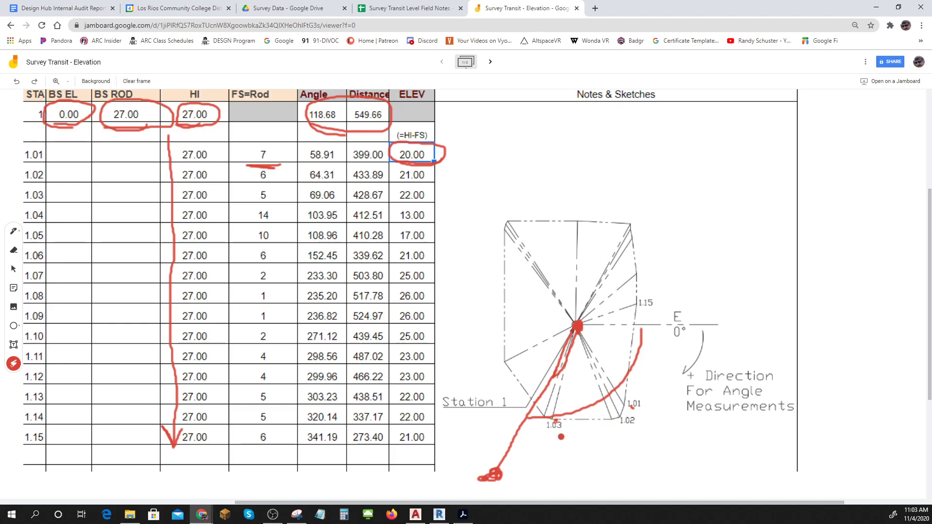
drag(425, 155, 510, 154)
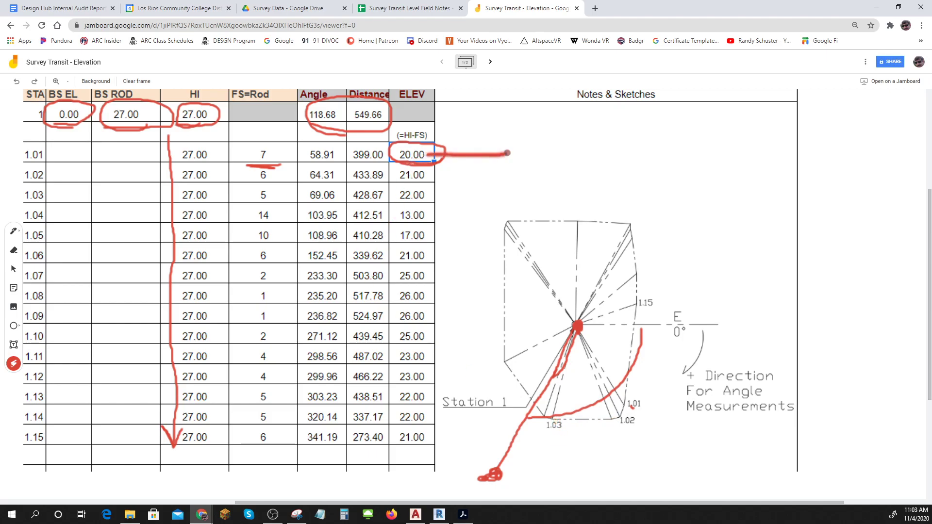
mouse_move(428, 154)
mouse_down()
mouse_move(449, 170)
mouse_move(431, 154)
mouse_move(584, 155)
mouse_up()
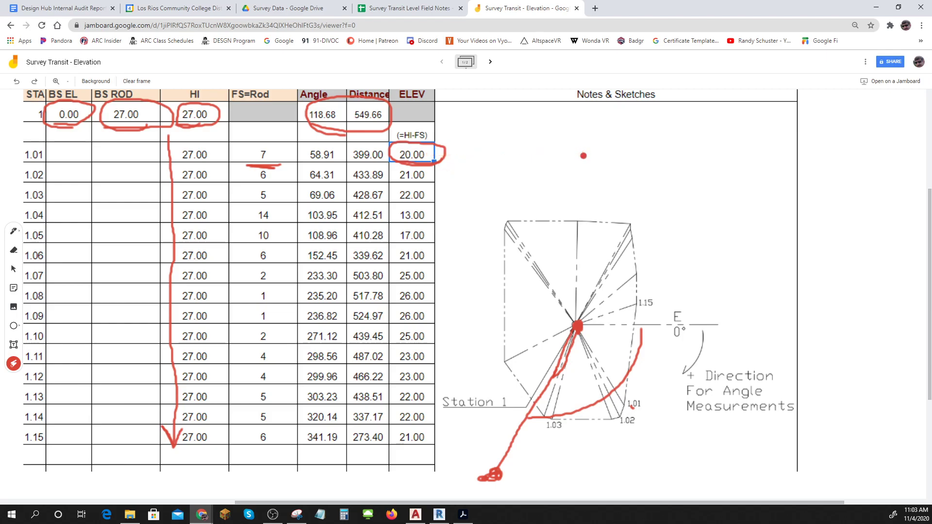